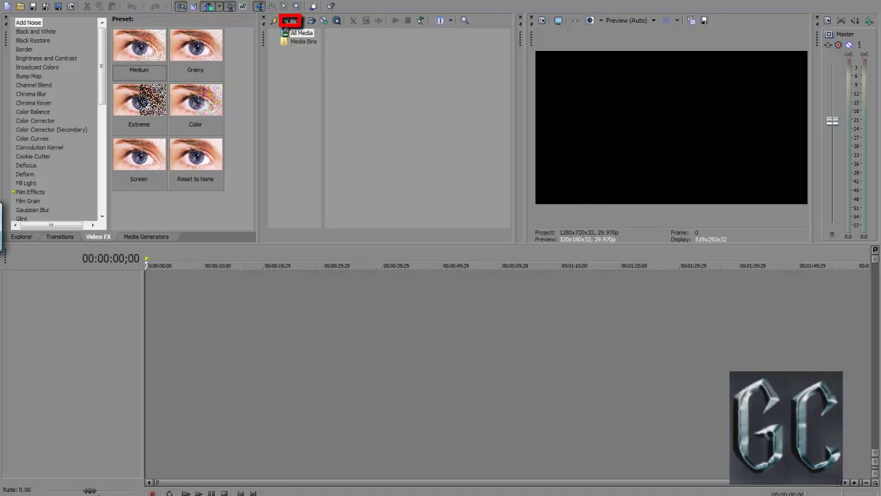
- Preview the empty timeline by scrubbing the ruler and starting and stopping playback
{"action": "left_click", "coordinate": [289, 21]}
{"action": "left_click", "coordinate": [580, 80]}
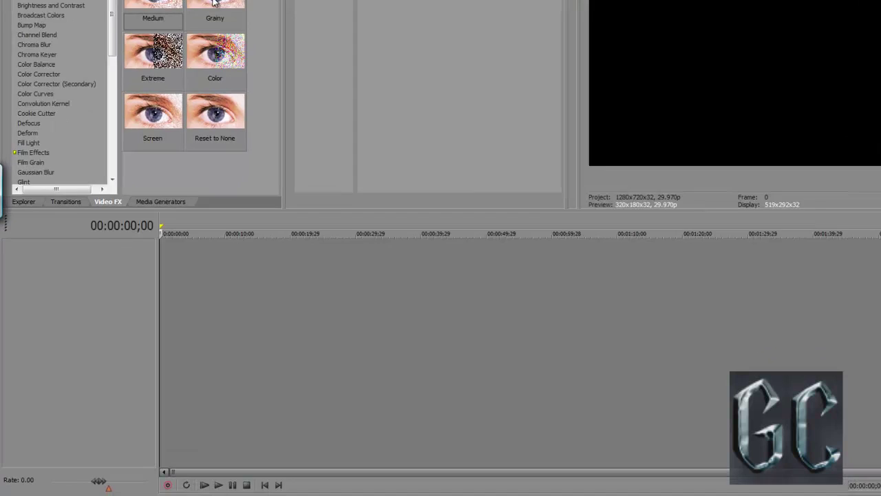
{"action": "left_click", "coordinate": [253, 238]}
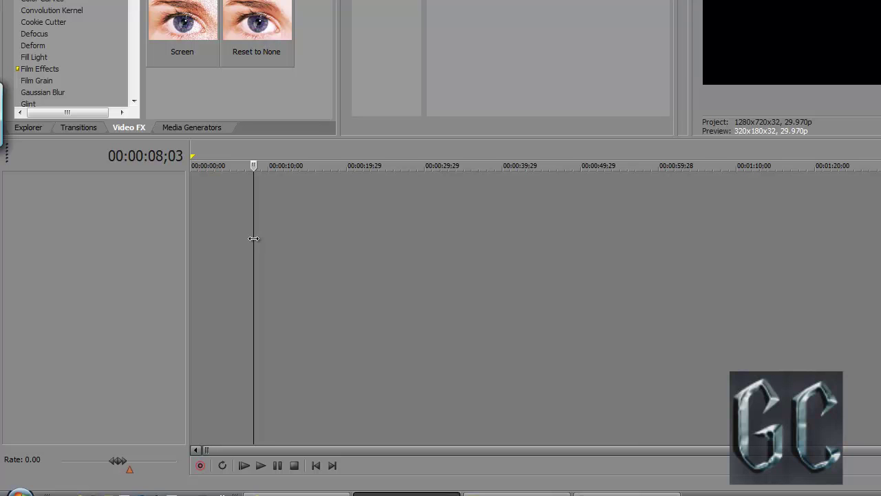
{"action": "left_click", "coordinate": [252, 163]}
{"action": "key", "text": "space"}
{"action": "left_click_drag", "start_coordinate": [248, 165], "coordinate": [191, 166]}
{"action": "key", "text": "space"}
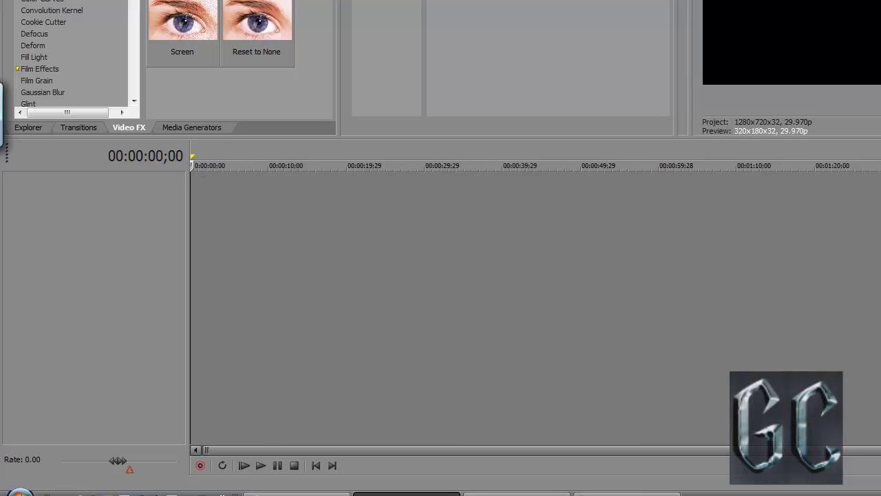
- Place the cursor near 44 seconds and add one video track and one audio track
{"action": "left_click", "coordinate": [535, 289]}
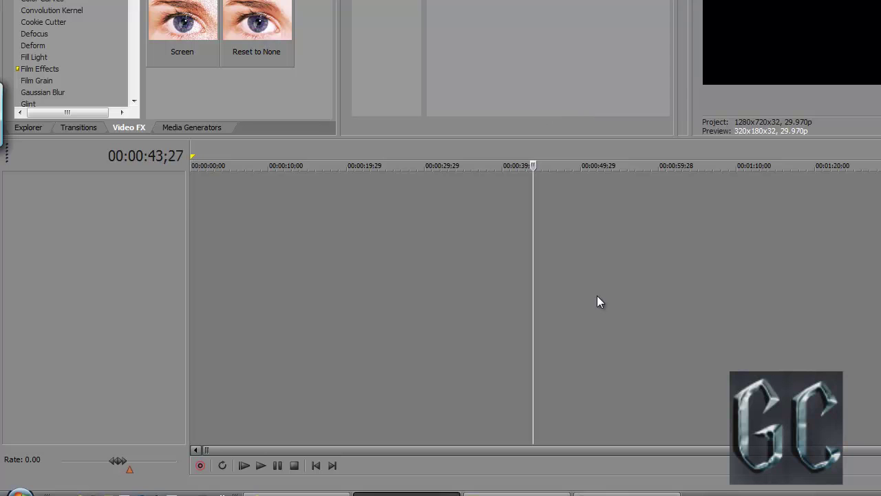
{"action": "key", "text": "ctrl+shift+q"}
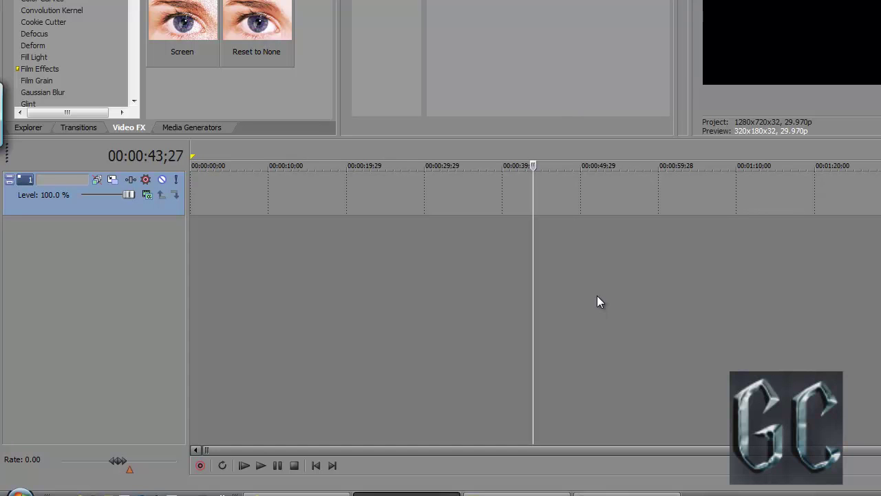
{"action": "key", "text": "ctrl+q"}
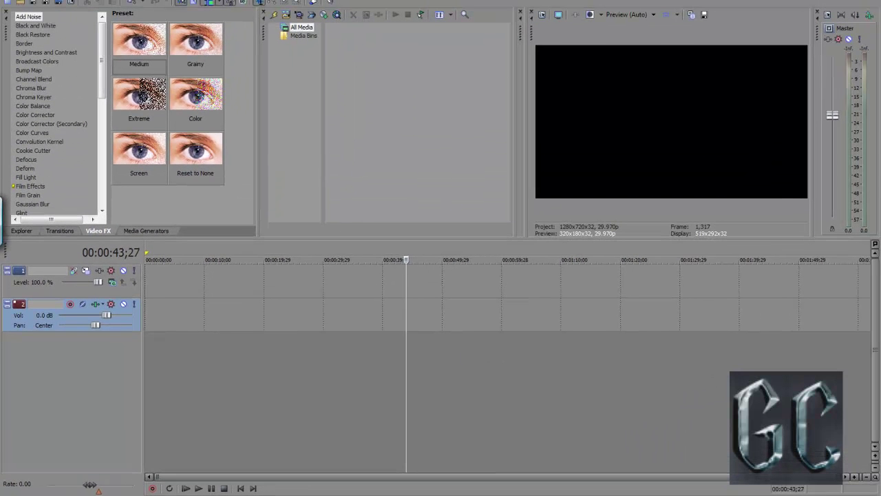
- Import Footage.avi, place it at the start of video track 1, and zoom in
{"action": "left_click", "coordinate": [286, 15]}
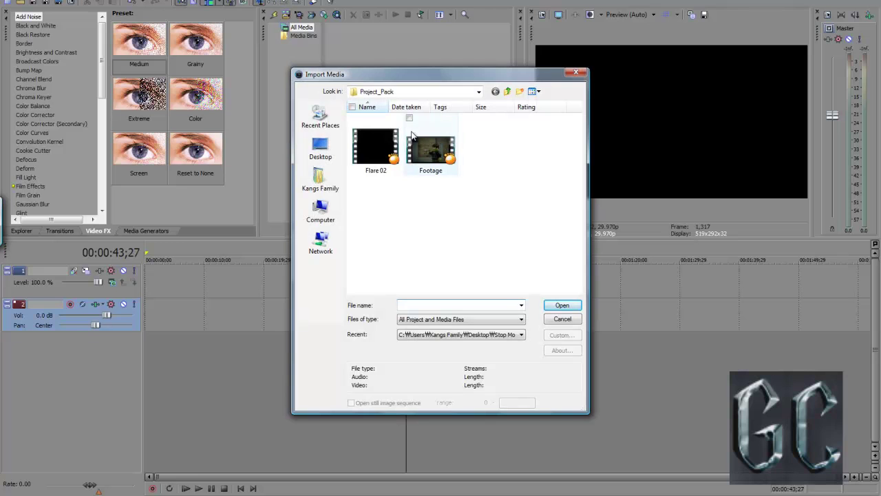
{"action": "left_click", "coordinate": [569, 305]}
{"action": "left_click_drag", "start_coordinate": [372, 52], "coordinate": [312, 161]}
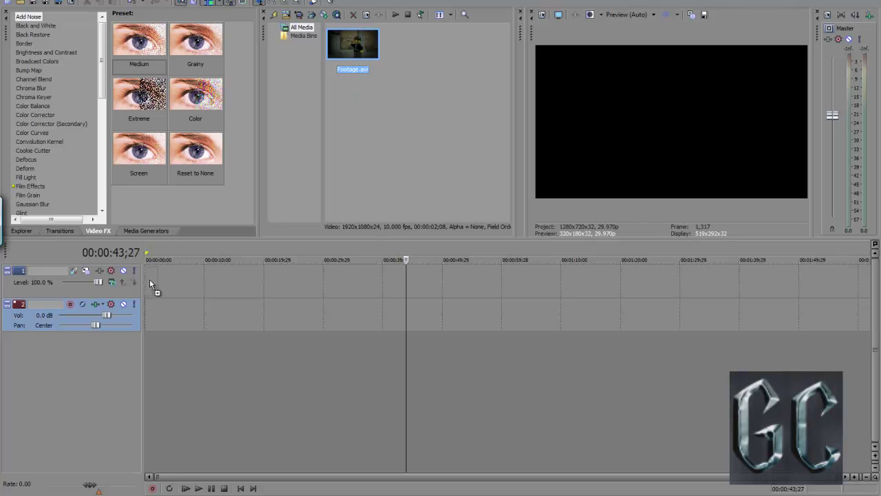
{"action": "left_click_drag", "start_coordinate": [149, 285], "coordinate": [156, 276]}
{"action": "scroll", "coordinate": [157, 347], "scroll_direction": "up", "scroll_amount": 10}
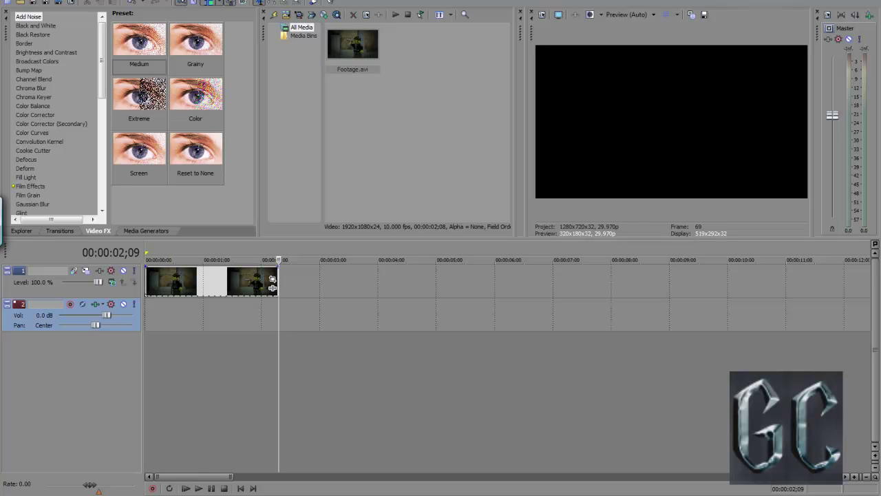
- Launch iTunes from the Start menu search and bring its window forward
{"action": "left_click", "coordinate": [28, 493]}
{"action": "type", "text": "f"}
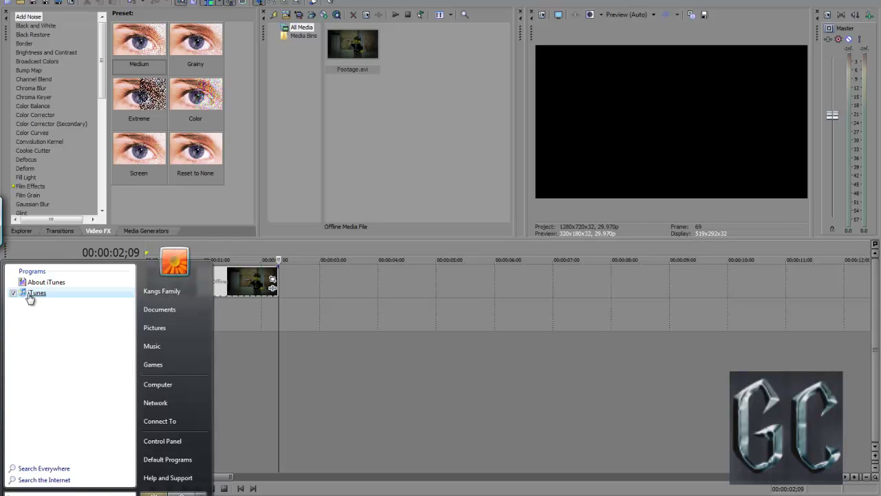
{"action": "left_click", "coordinate": [29, 294]}
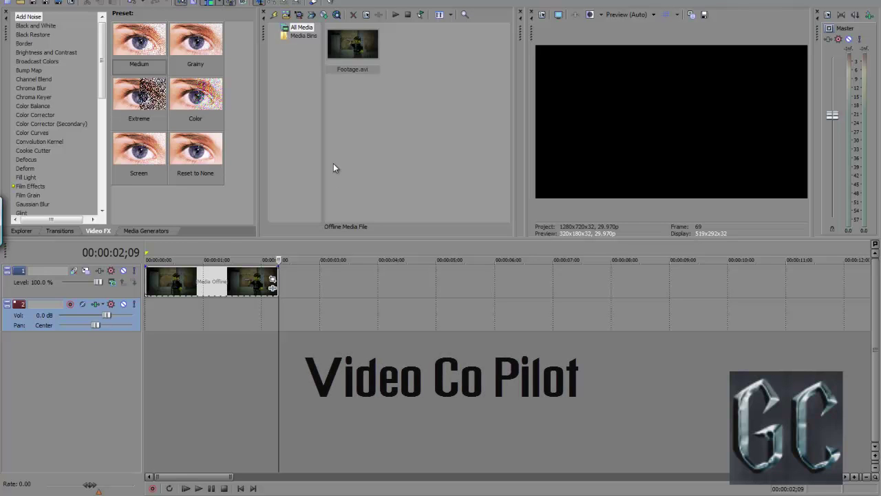
{"action": "key", "text": "alt+Tab"}
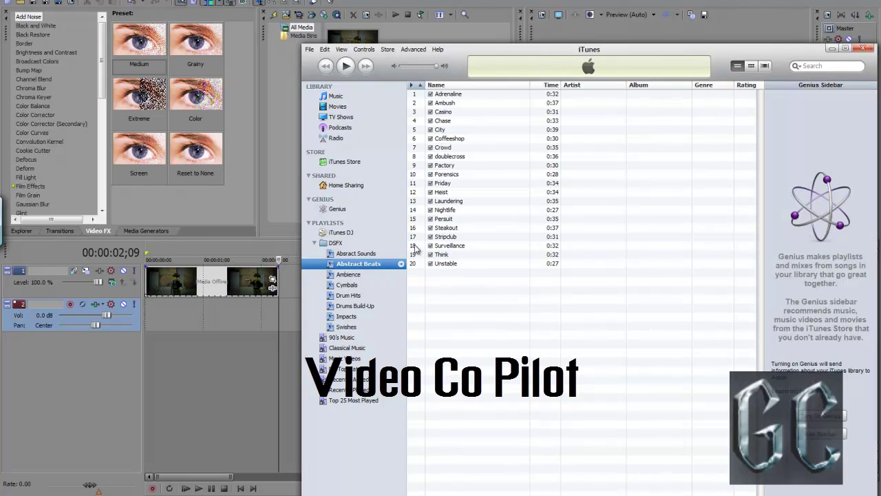
- Drag Reverse 02 from the iTunes Cymbals playlist onto Vegas audio track 2
{"action": "left_click", "coordinate": [345, 285]}
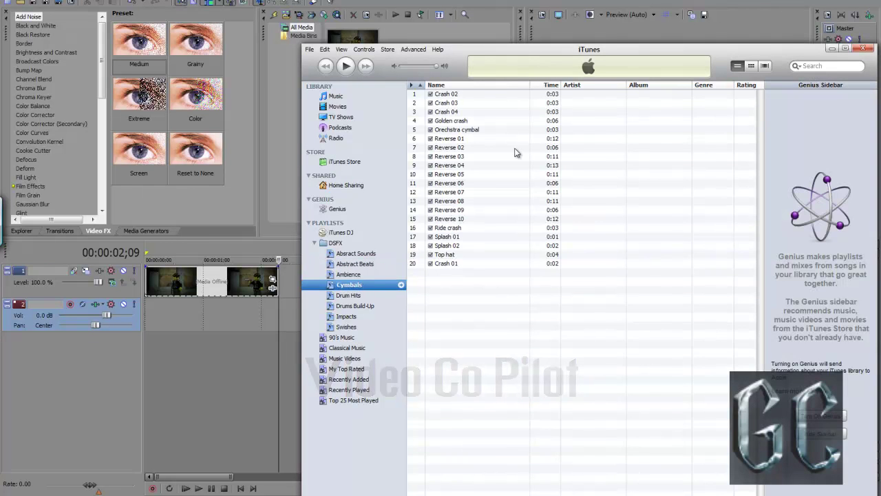
{"action": "left_click_drag", "start_coordinate": [454, 151], "coordinate": [146, 311]}
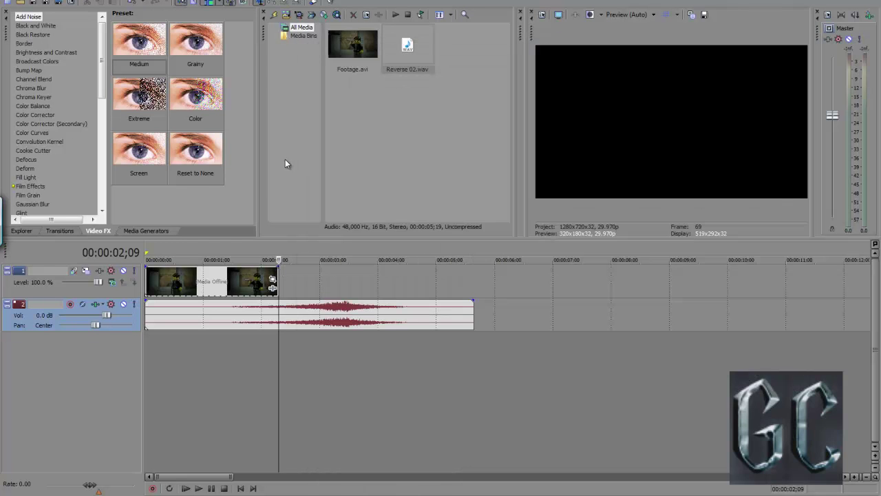
{"action": "left_click", "coordinate": [285, 159]}
- Split the cymbal audio at about one second and delete its leading part
{"action": "key", "text": "space"}
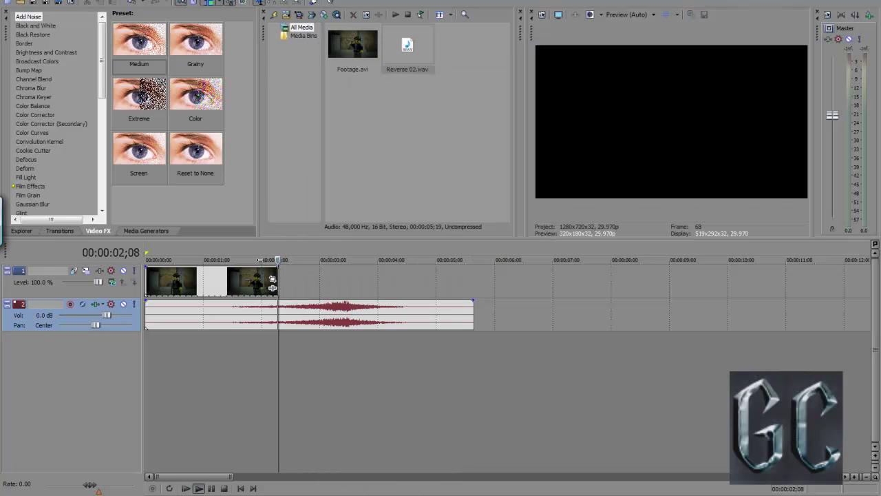
{"action": "left_click", "coordinate": [206, 261]}
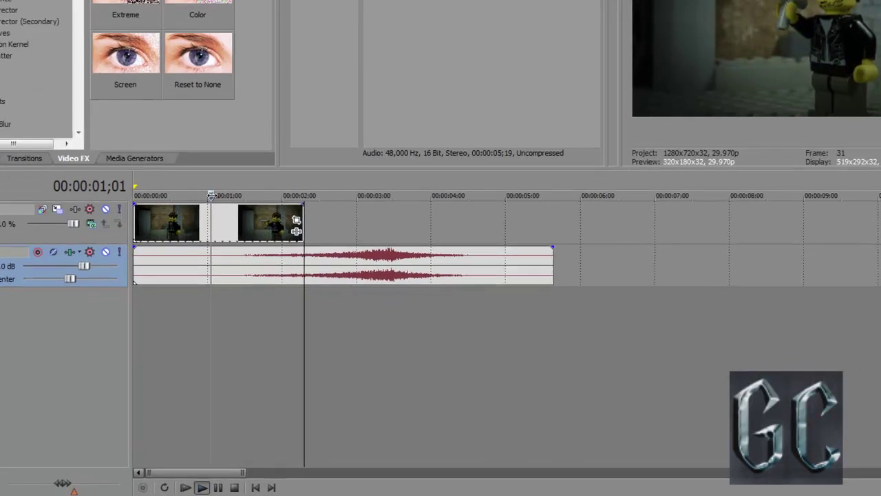
{"action": "key", "text": "Return"}
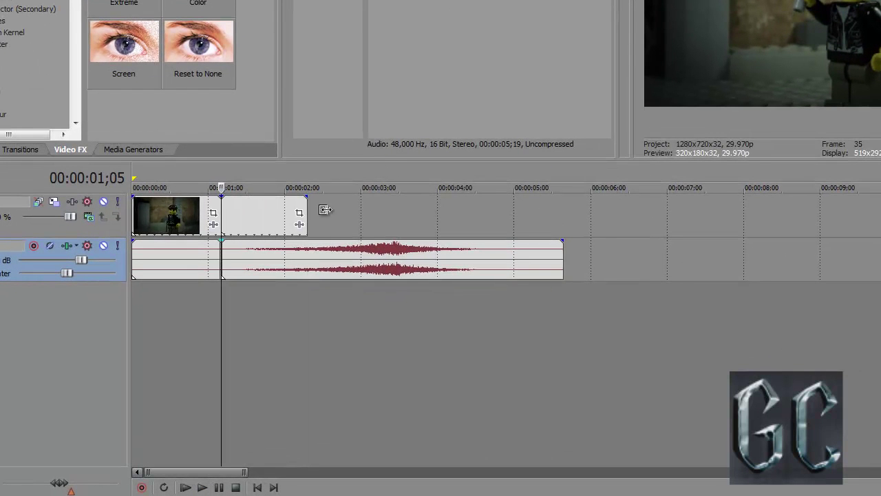
{"action": "key", "text": "s"}
{"action": "left_click", "coordinate": [194, 253]}
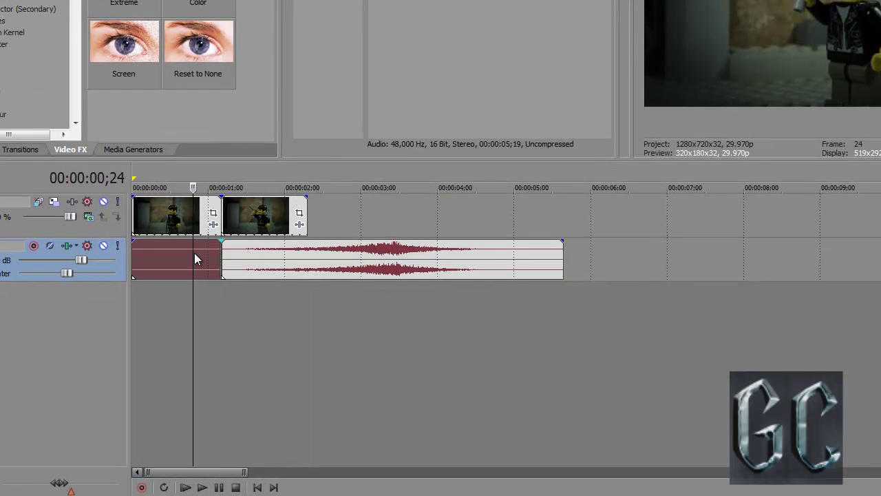
{"action": "key", "text": "Delete"}
{"action": "left_click", "coordinate": [263, 259]}
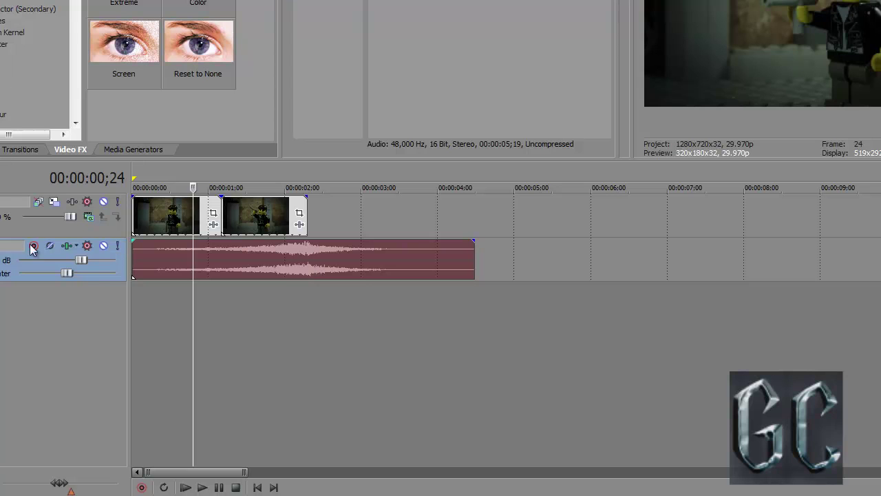
- Return the audio track's pan to center and play the timeline from near the start
{"action": "left_click_drag", "start_coordinate": [64, 272], "coordinate": [58, 276]}
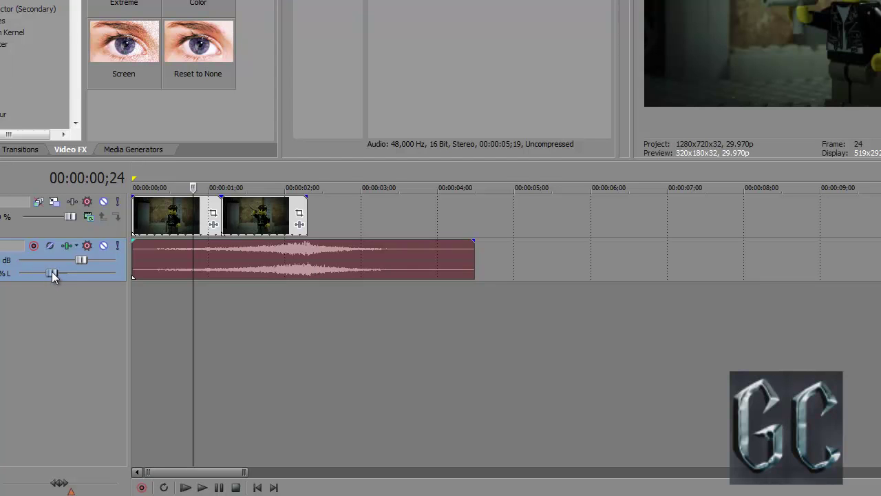
{"action": "left_click_drag", "start_coordinate": [63, 274], "coordinate": [68, 274]}
{"action": "left_click_drag", "start_coordinate": [68, 269], "coordinate": [67, 268]}
{"action": "left_click", "coordinate": [192, 187]}
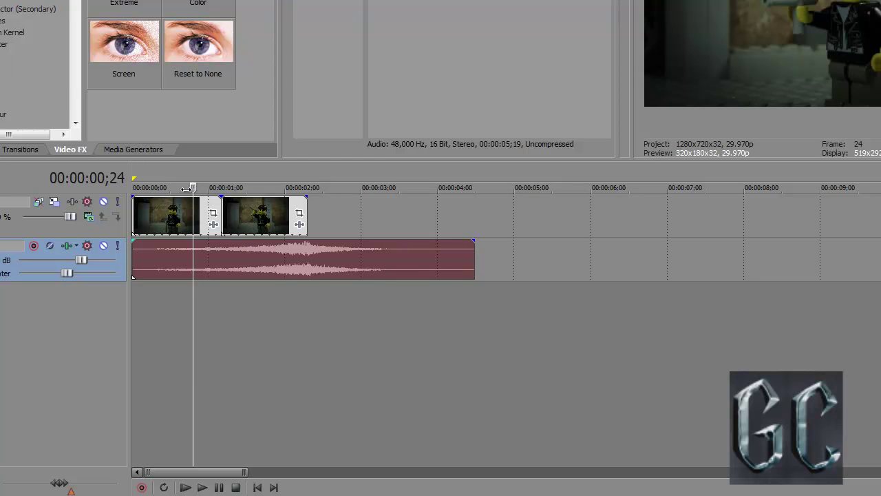
{"action": "key", "text": "space"}
{"action": "key", "text": "space"}
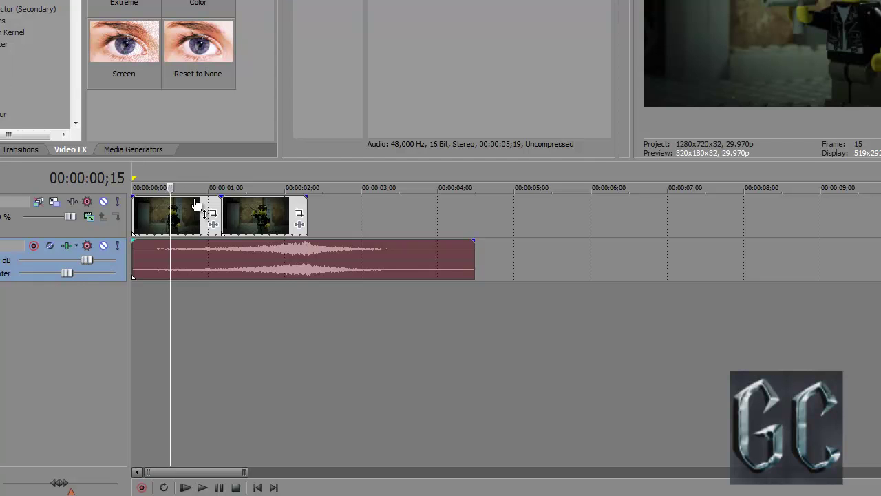
{"action": "left_click", "coordinate": [166, 188]}
{"action": "key", "text": "space"}
{"action": "key", "text": "space"}
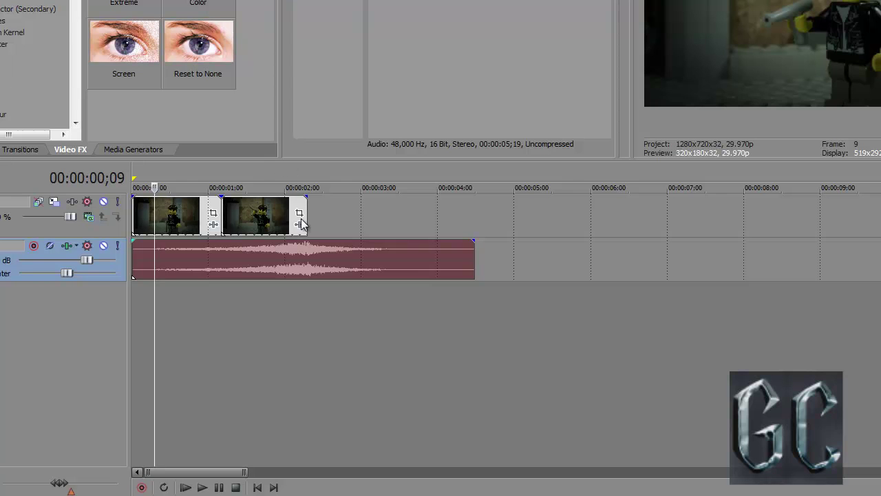
- Turn off Maintain aspect ratio in the second video event's properties
{"action": "right_click", "coordinate": [272, 220]}
{"action": "left_click", "coordinate": [303, 197]}
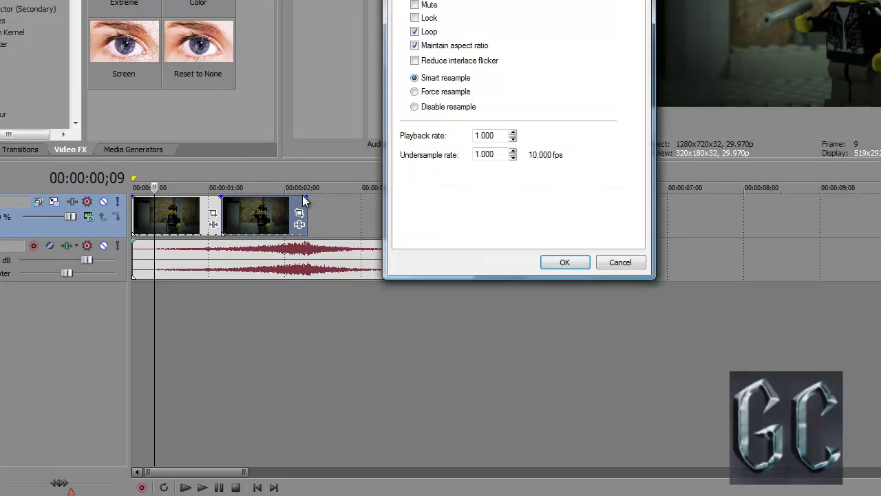
{"action": "left_click", "coordinate": [416, 46]}
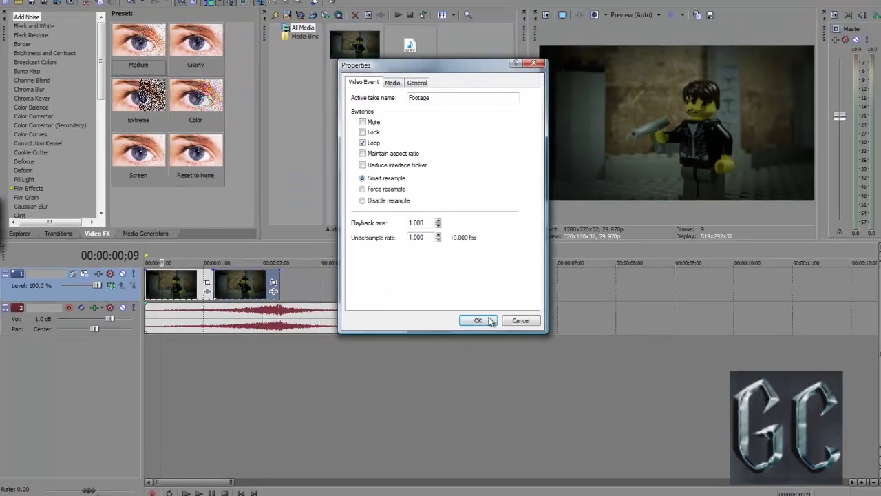
{"action": "left_click", "coordinate": [490, 321]}
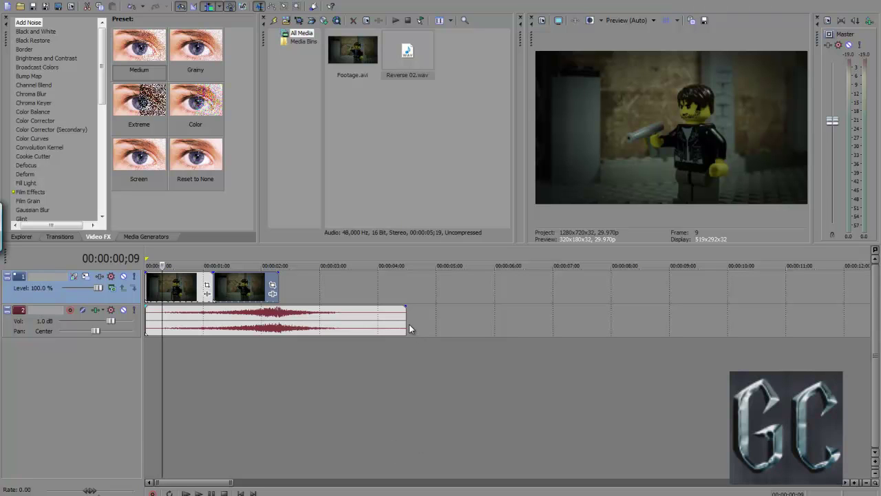
- Trim the second clip's end to before the two-second mark and play it back
{"action": "left_click", "coordinate": [278, 275]}
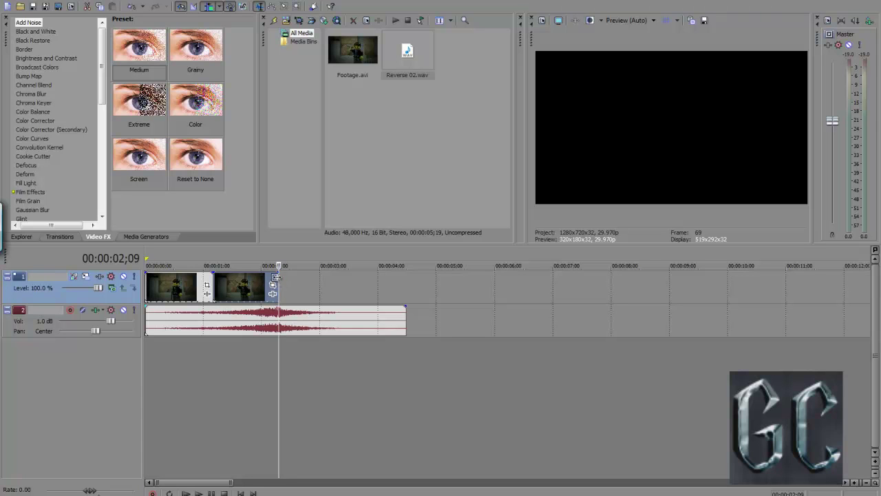
{"action": "left_click_drag", "start_coordinate": [274, 281], "coordinate": [249, 280]}
{"action": "key", "text": "j"}
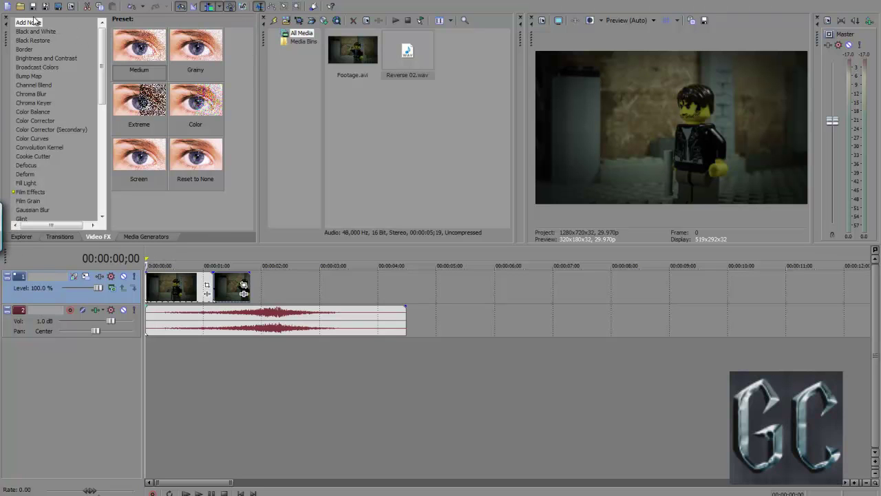
- Browse the 3D Cascade, 3D Fly In/Out and Barn Door transitions, ending on 3D Blinds
{"action": "left_click_drag", "start_coordinate": [101, 41], "coordinate": [100, 73]}
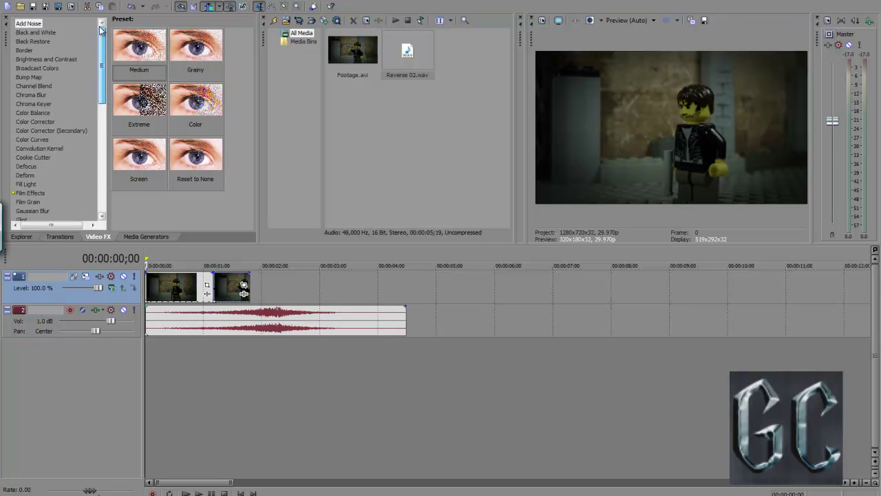
{"action": "mouse_move", "coordinate": [100, 29]}
{"action": "left_mouse_down"}
{"action": "mouse_move", "coordinate": [95, 164]}
{"action": "mouse_move", "coordinate": [99, 26]}
{"action": "left_mouse_up"}
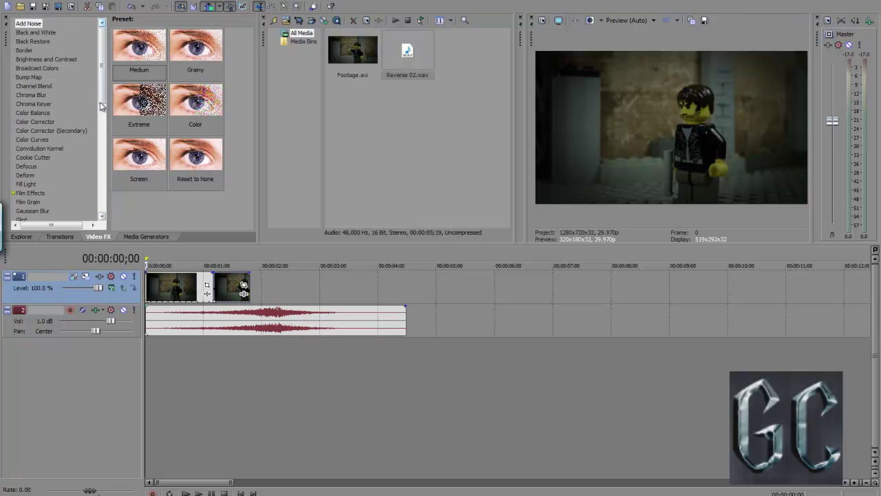
{"action": "left_click", "coordinate": [60, 237]}
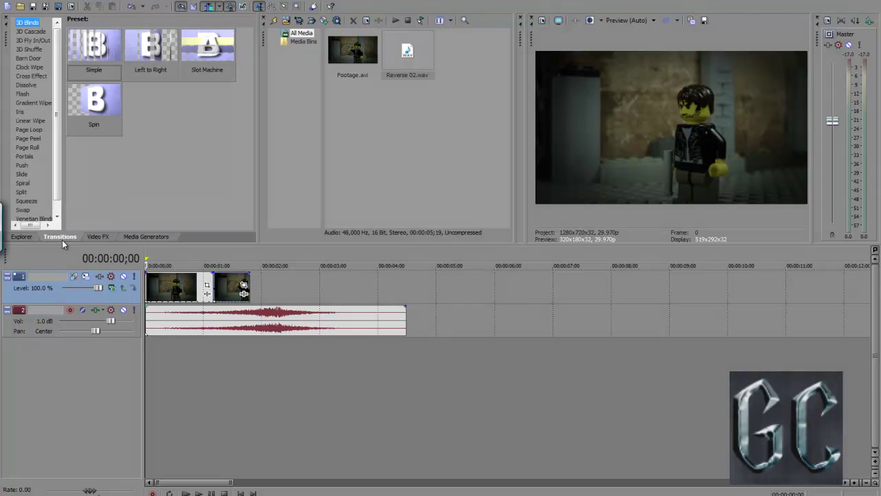
{"action": "left_click", "coordinate": [41, 32]}
{"action": "left_click", "coordinate": [42, 41]}
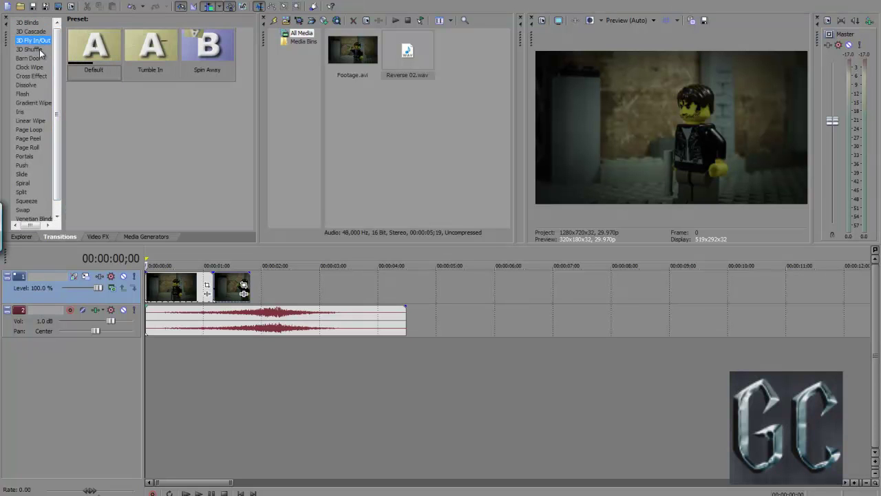
{"action": "left_click", "coordinate": [40, 60]}
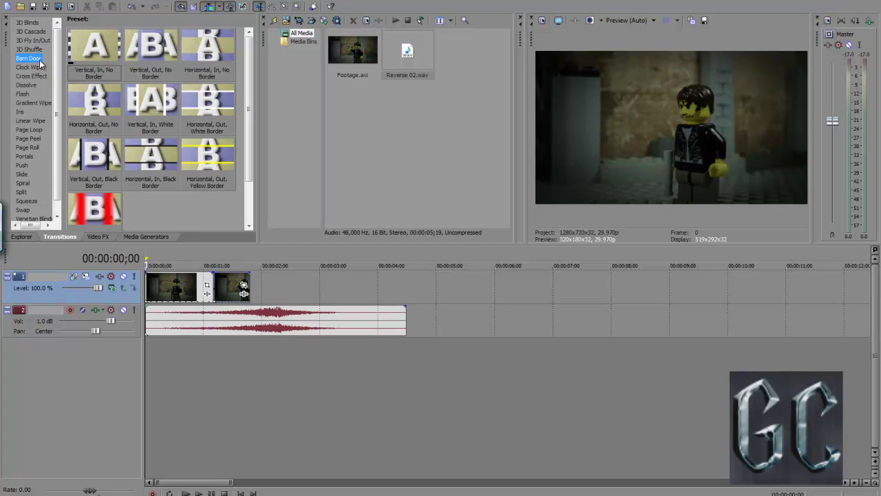
{"action": "mouse_move", "coordinate": [109, 217]}
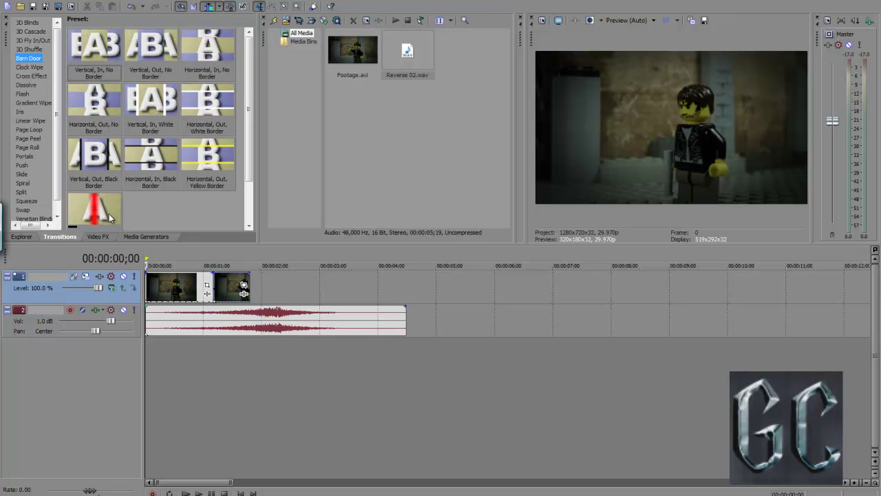
{"action": "left_click", "coordinate": [37, 23]}
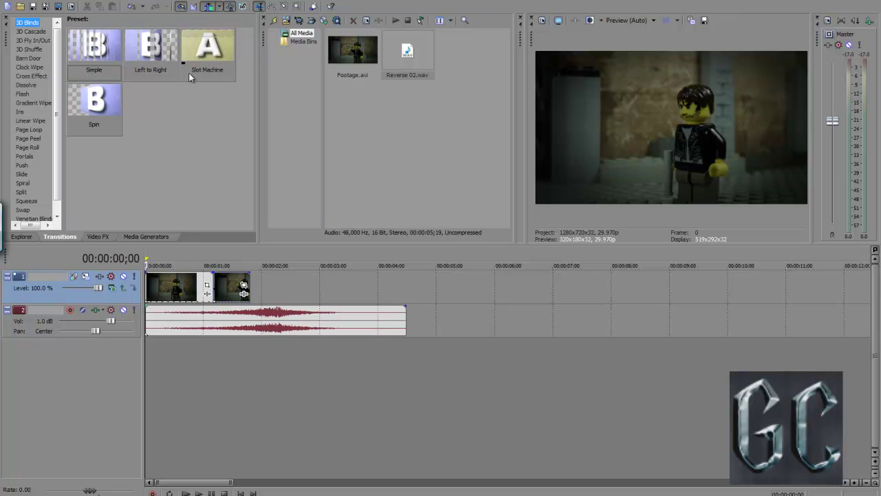
- Browse Color Gradient and Credit Roll generators, adding Plain Scrolling on Black after the clips
{"action": "left_click", "coordinate": [152, 237]}
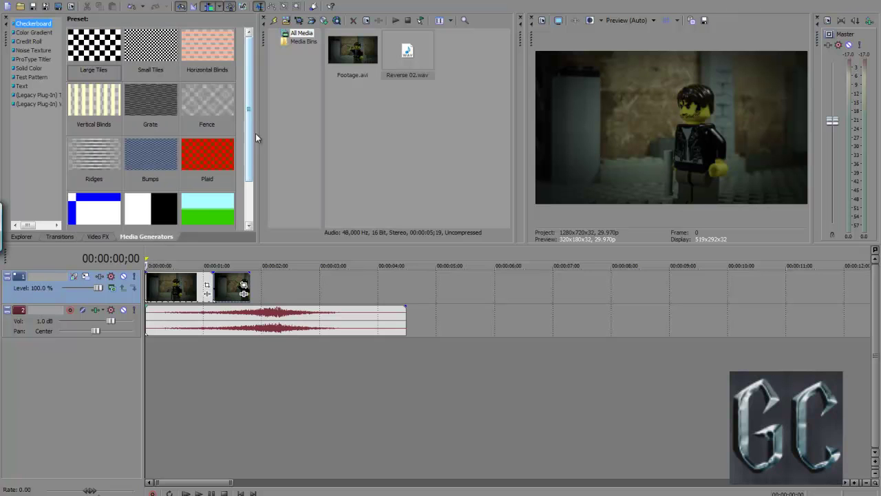
{"action": "left_click_drag", "start_coordinate": [254, 146], "coordinate": [274, 93]}
{"action": "left_click", "coordinate": [30, 33]}
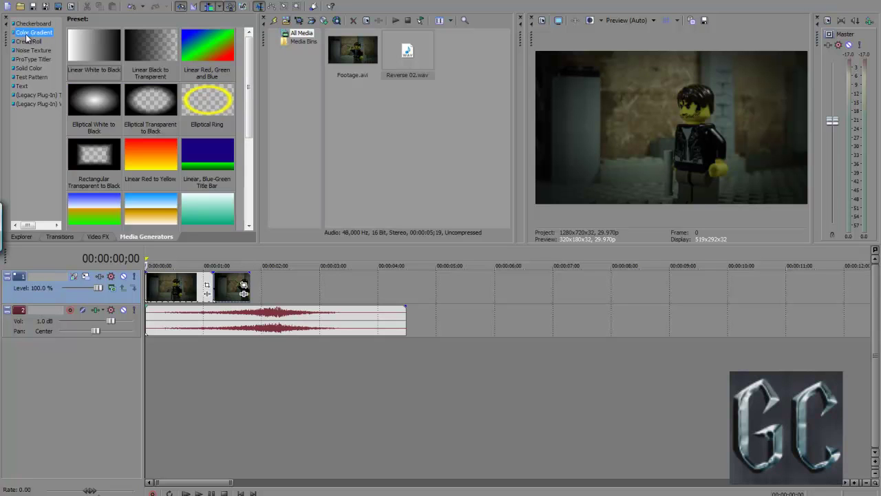
{"action": "left_click", "coordinate": [23, 42]}
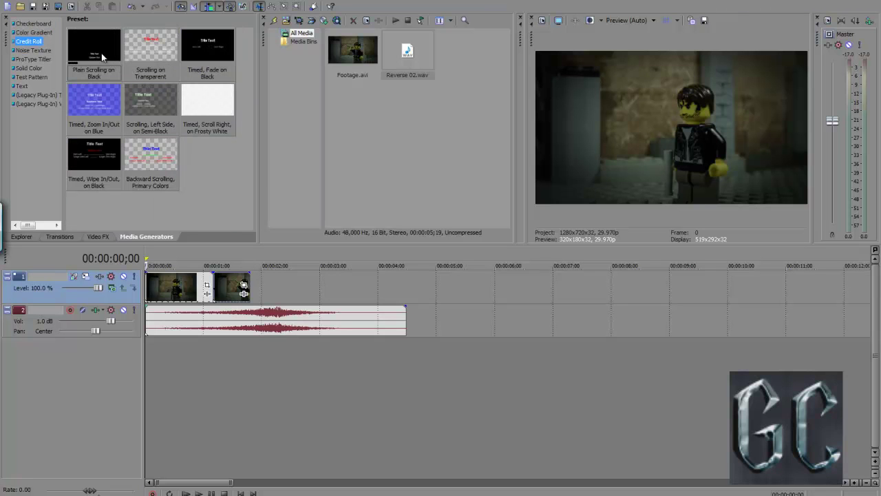
{"action": "left_click_drag", "start_coordinate": [95, 52], "coordinate": [261, 285]}
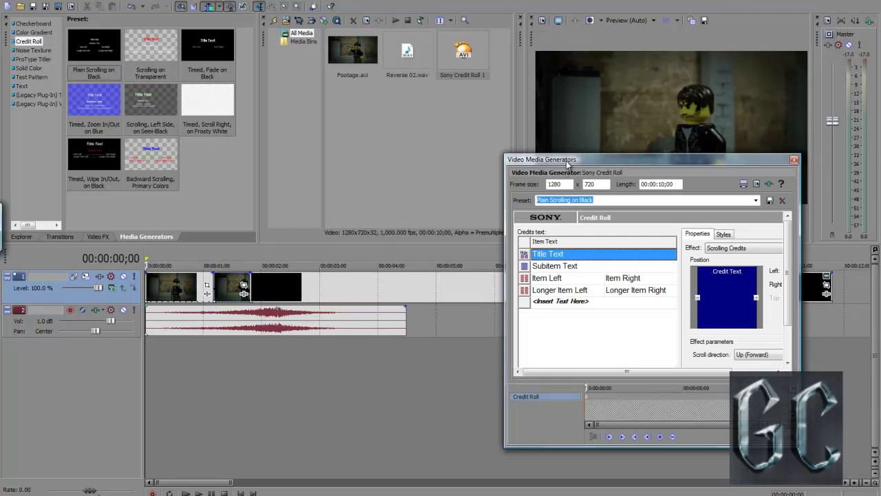
{"action": "left_click_drag", "start_coordinate": [570, 164], "coordinate": [413, 147]}
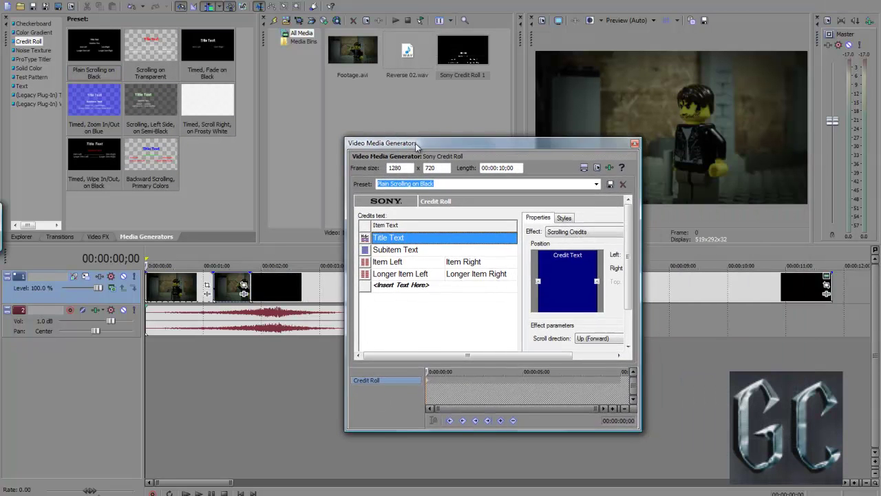
{"action": "left_click", "coordinate": [633, 144]}
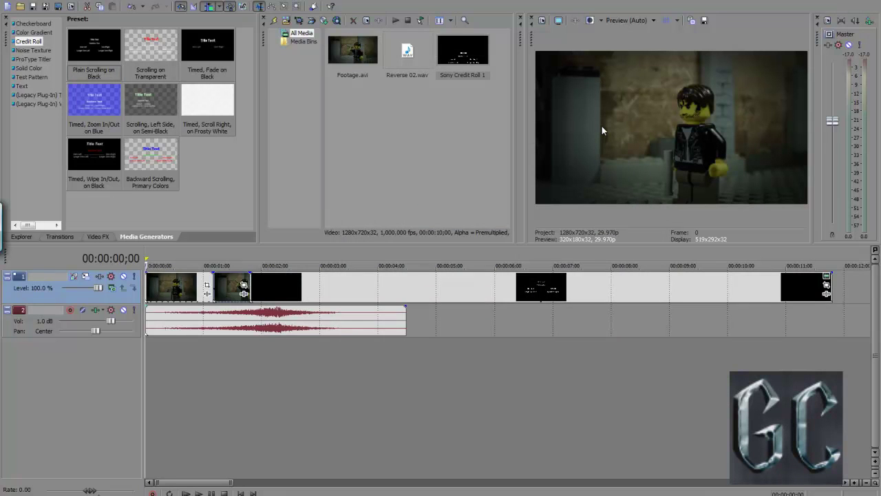
{"action": "key", "text": "ctrl+z"}
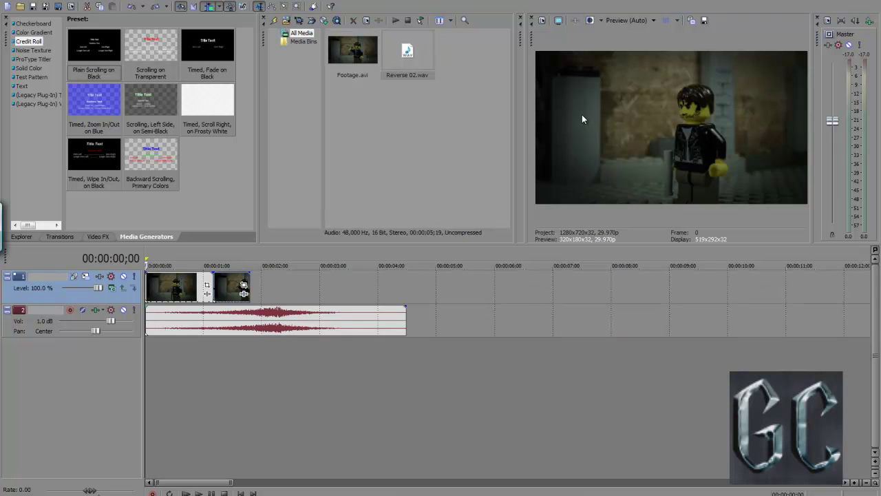